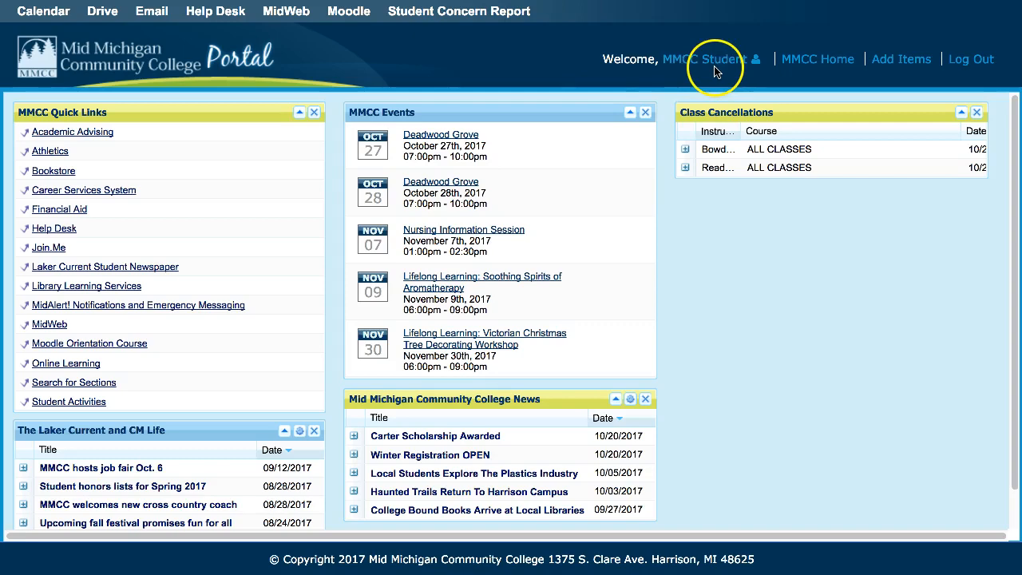
# Open Google Drive from the college portal and switch from there to Google Keep
pyautogui.click(97, 13)
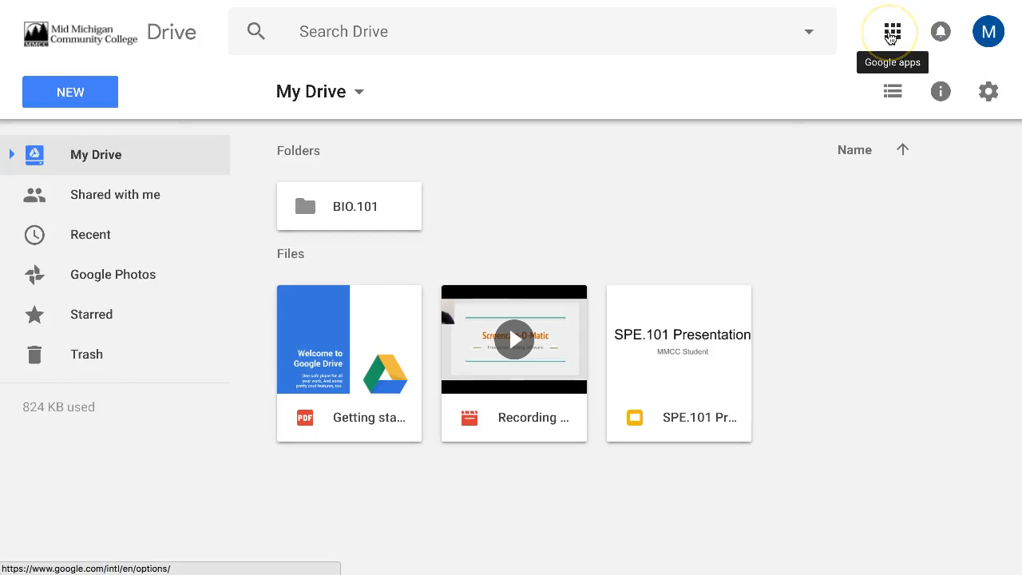
pyautogui.click(892, 32)
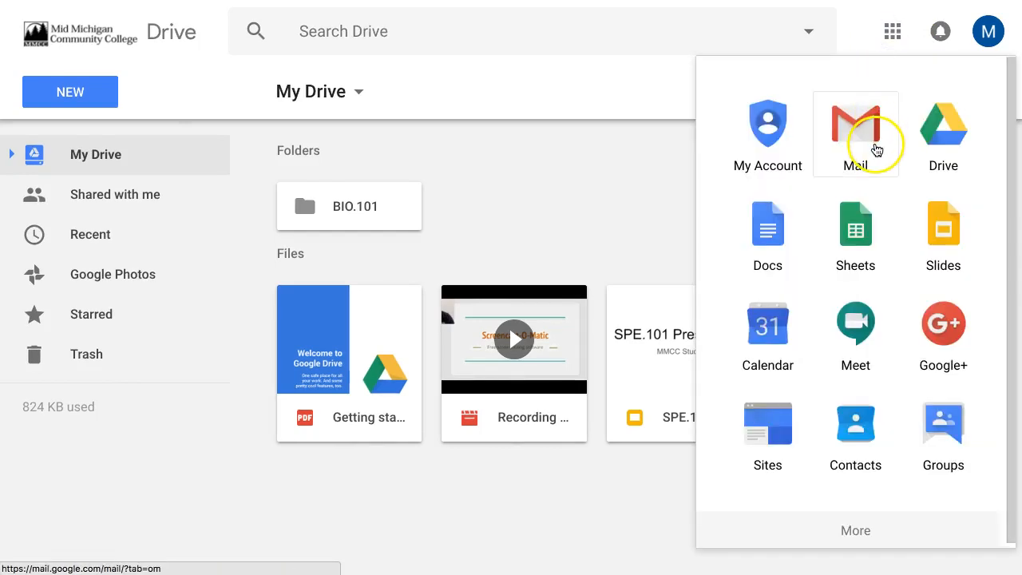
pyautogui.scroll(-10, 878, 144)
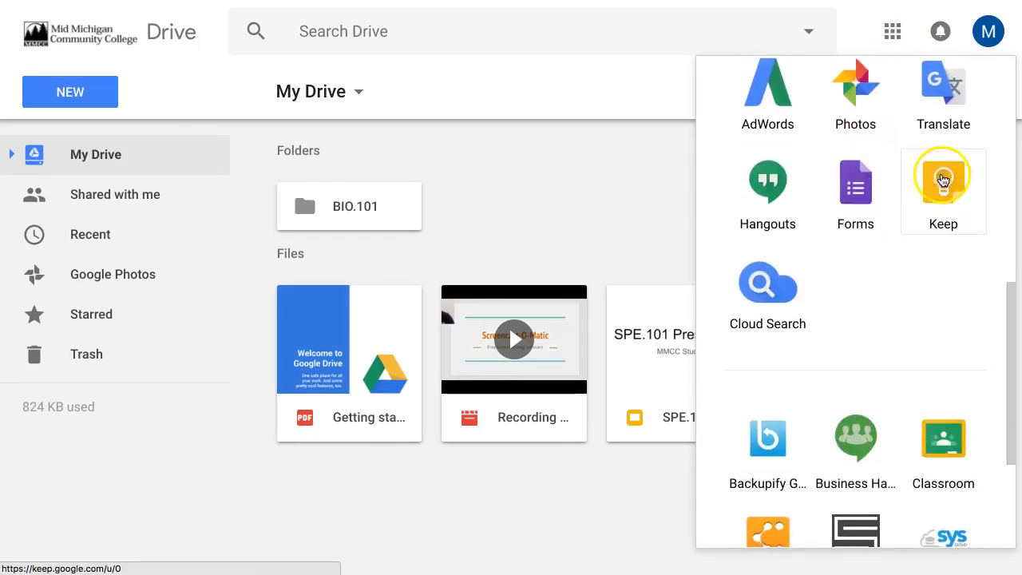
pyautogui.click(941, 185)
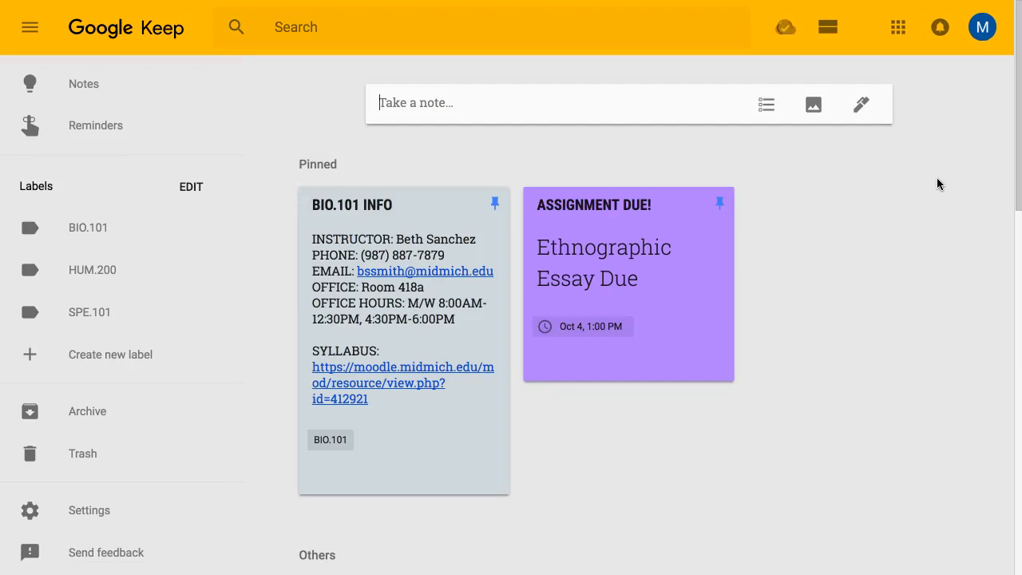
# Look over the pinned and other notes on the Keep page, and view the existing labels in the label editor
pyautogui.hotkey('ctrl', '-')
pyautogui.hotkey('ctrl', '-')
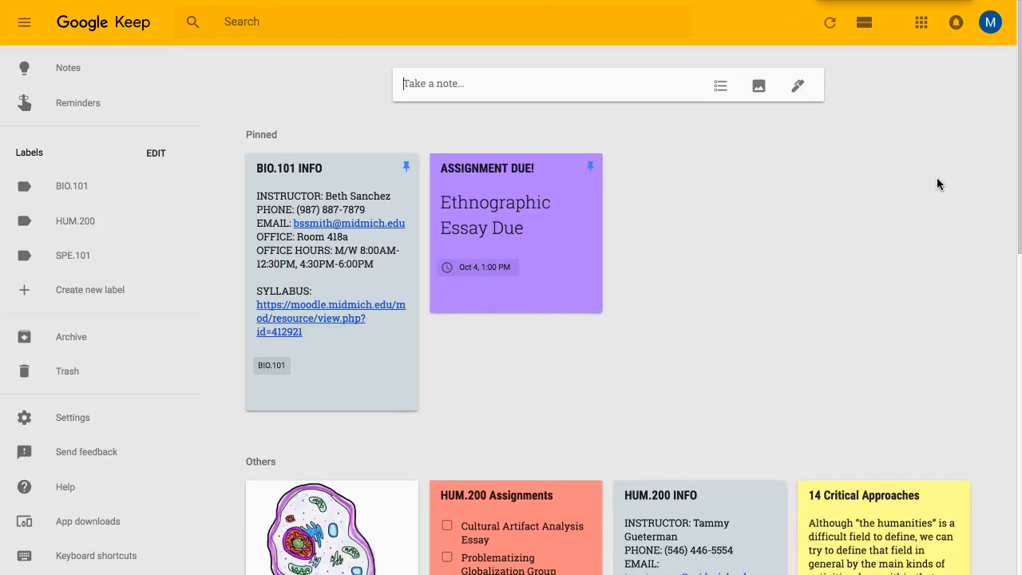
pyautogui.hotkey('ctrl', '-')
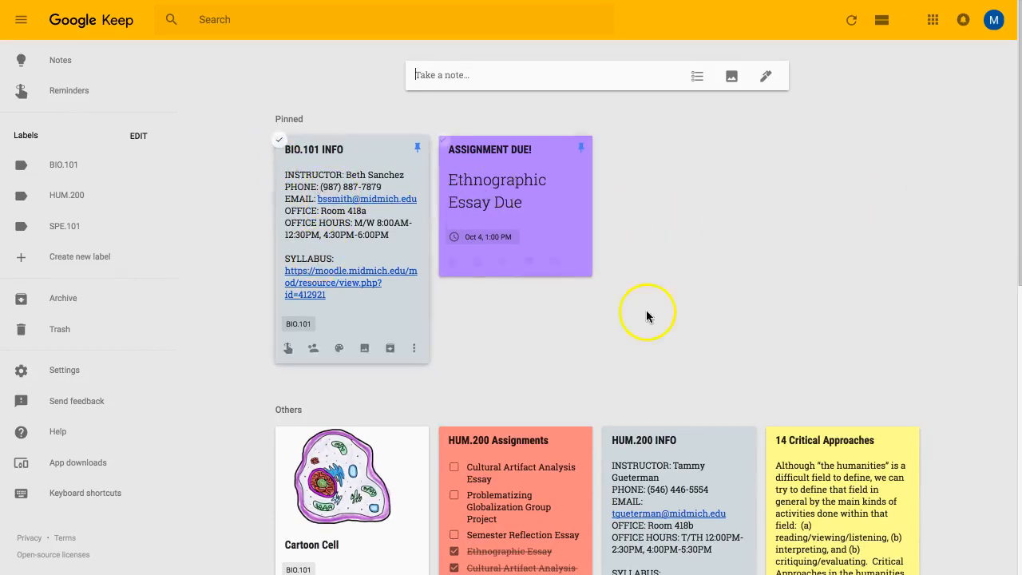
pyautogui.scroll(-6, 625, 416)
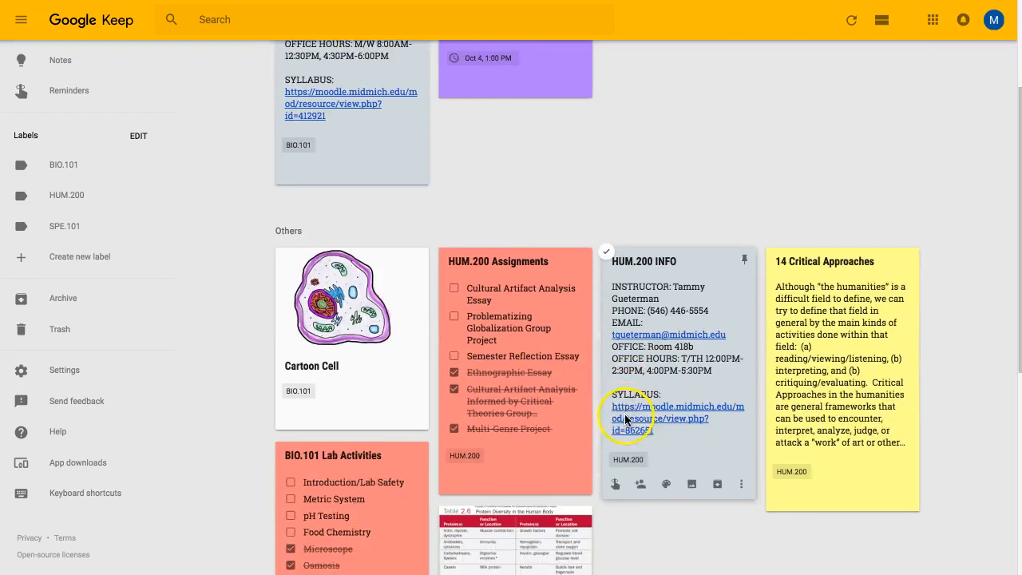
pyautogui.scroll(6, 623, 412)
pyautogui.scroll(1, 625, 415)
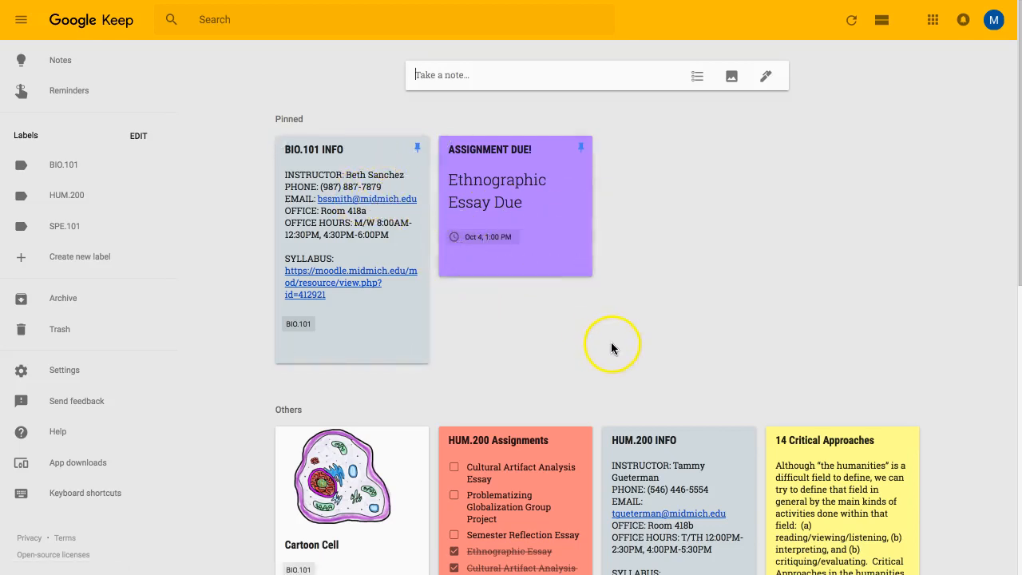
pyautogui.scroll(-4, 610, 345)
pyautogui.scroll(4, 635, 437)
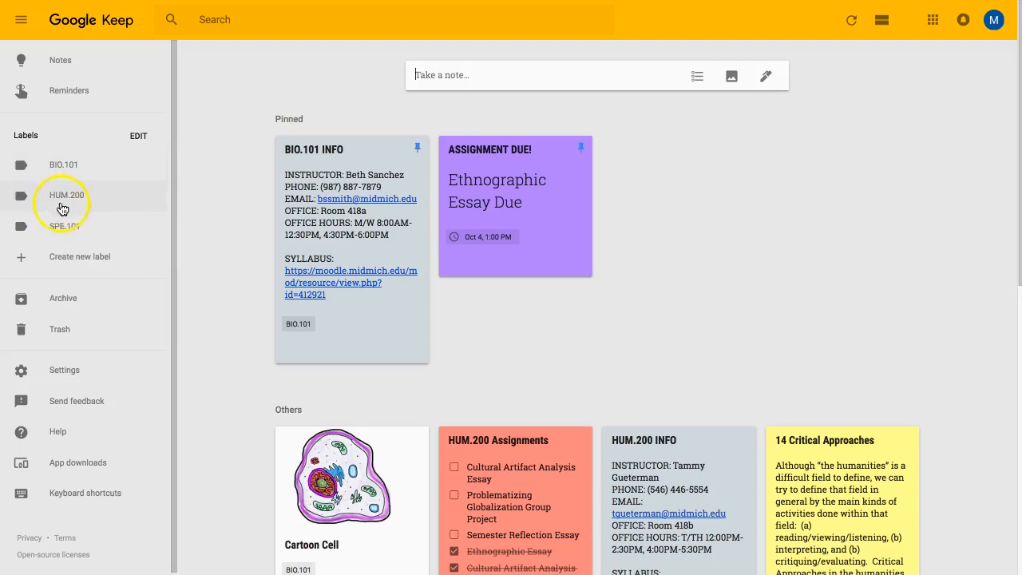
pyautogui.click(68, 257)
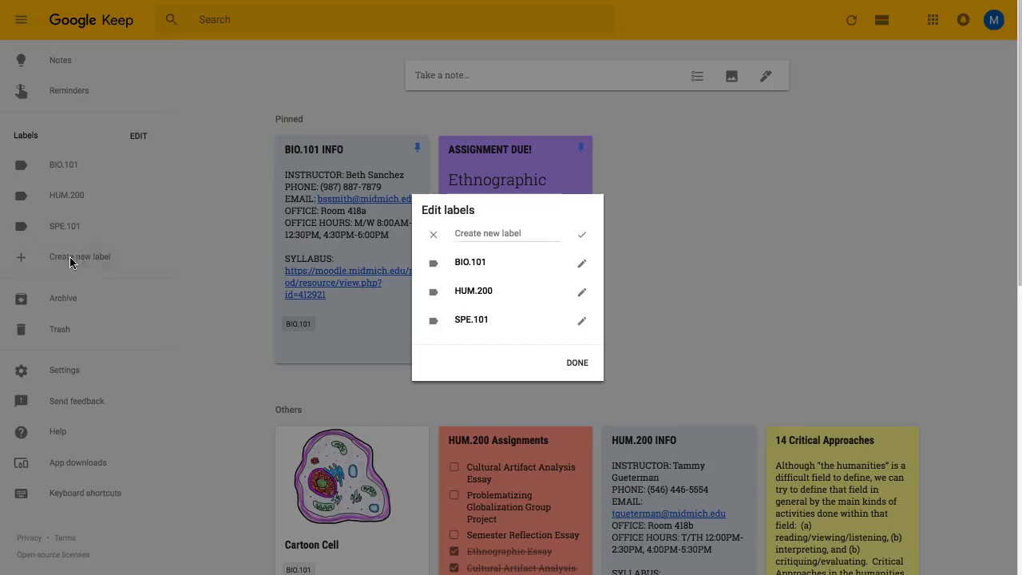
pyautogui.click(577, 364)
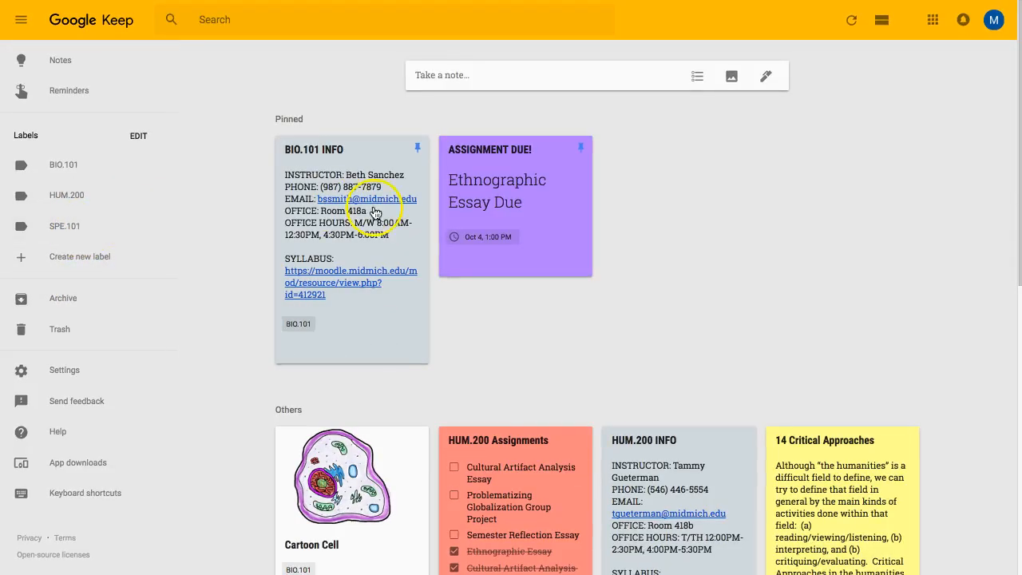
# Show the notes labelled BIO.101 and create a note there titled "Chapter 7" with the text "Test material"
pyautogui.click(50, 166)
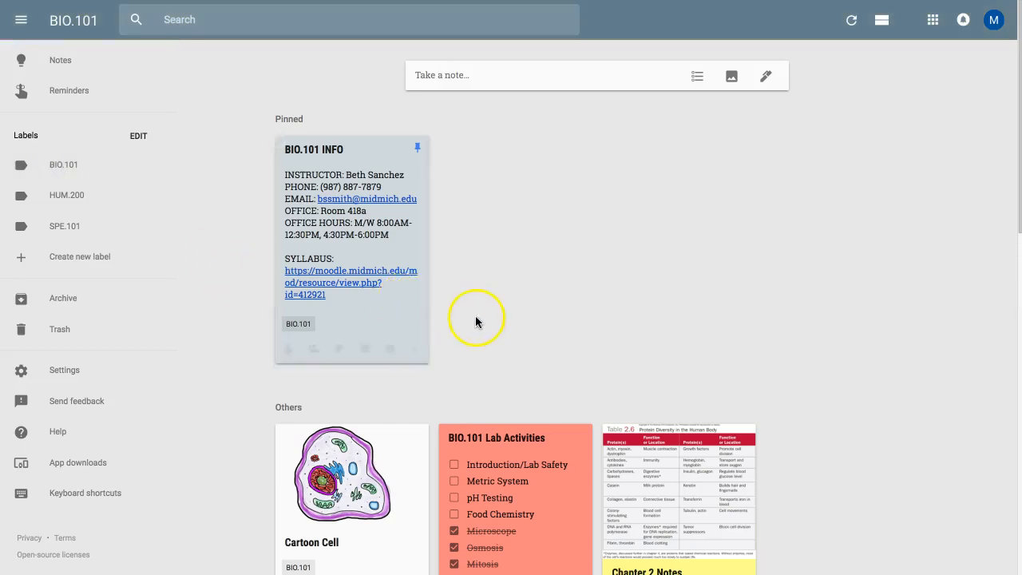
pyautogui.scroll(-3, 475, 315)
pyautogui.scroll(-2, 474, 312)
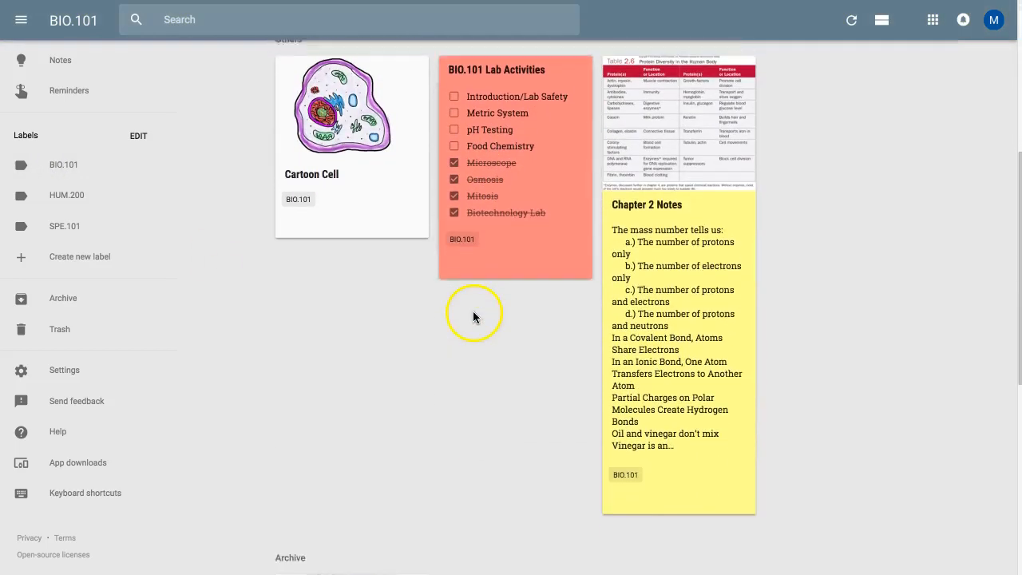
pyautogui.scroll(5, 473, 310)
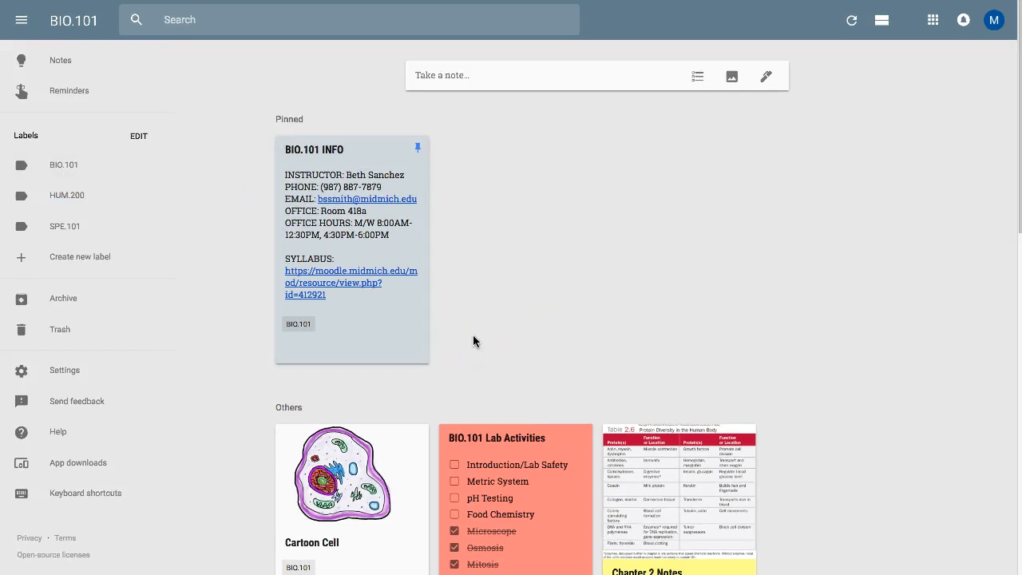
pyautogui.click(436, 75)
pyautogui.click(434, 75)
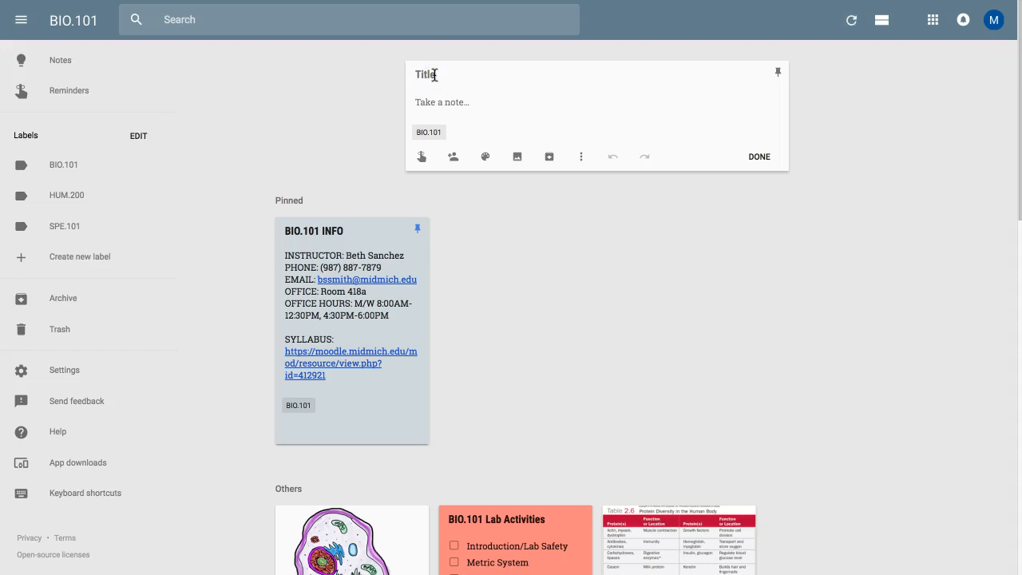
pyautogui.write('Chapter 7')
pyautogui.click(444, 106)
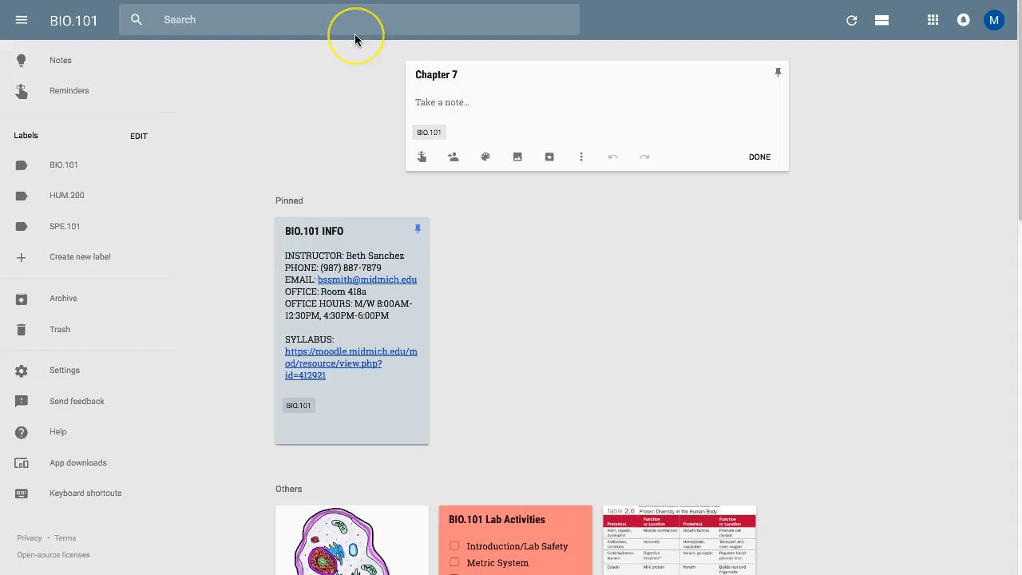
pyautogui.click(449, 101)
pyautogui.write('Test material')
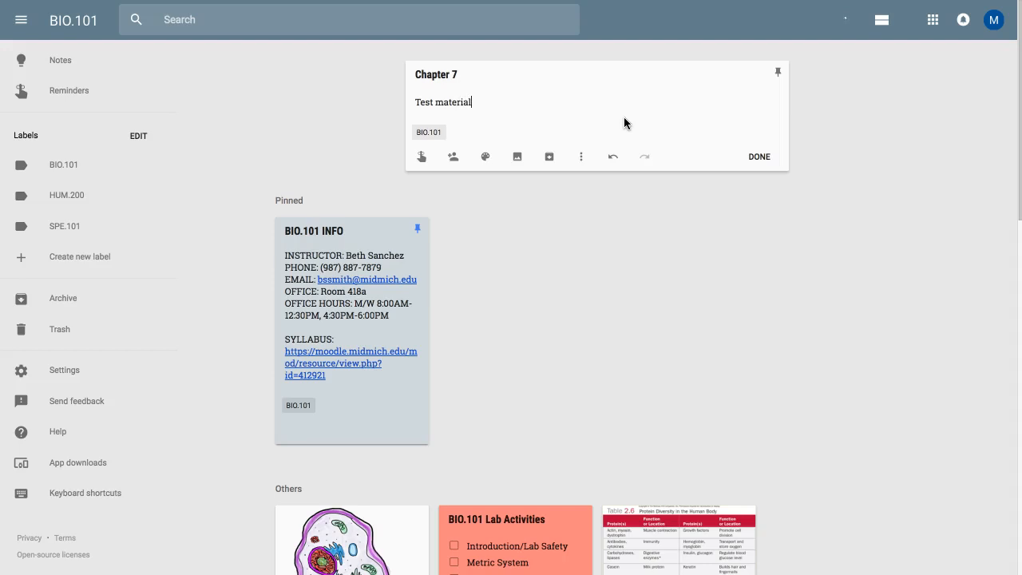
pyautogui.click(755, 157)
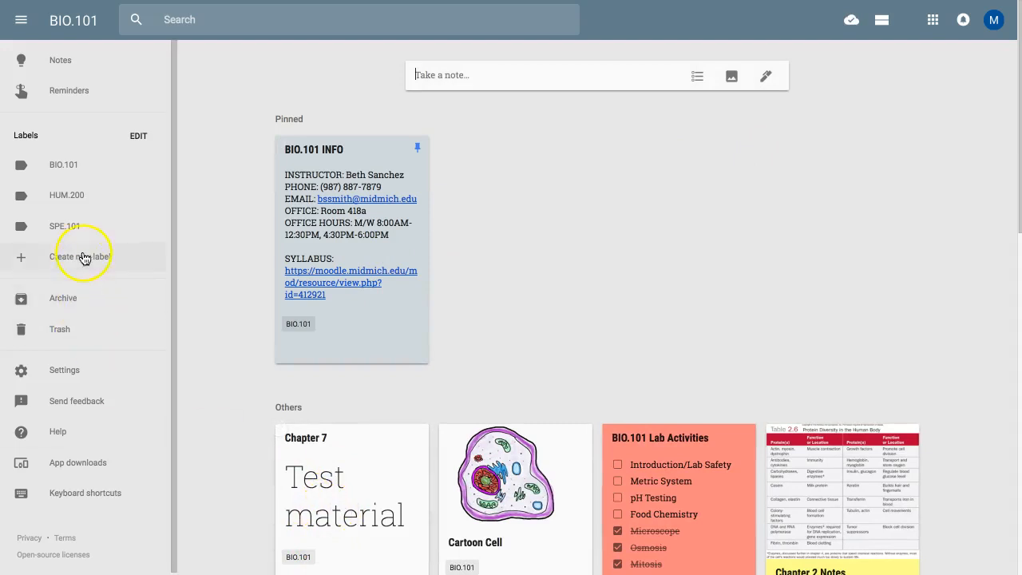
# Show the notes labelled HUM.200 and create an untitled checklist there with the items "step 1", "step 2" and "step 3"
pyautogui.click(69, 196)
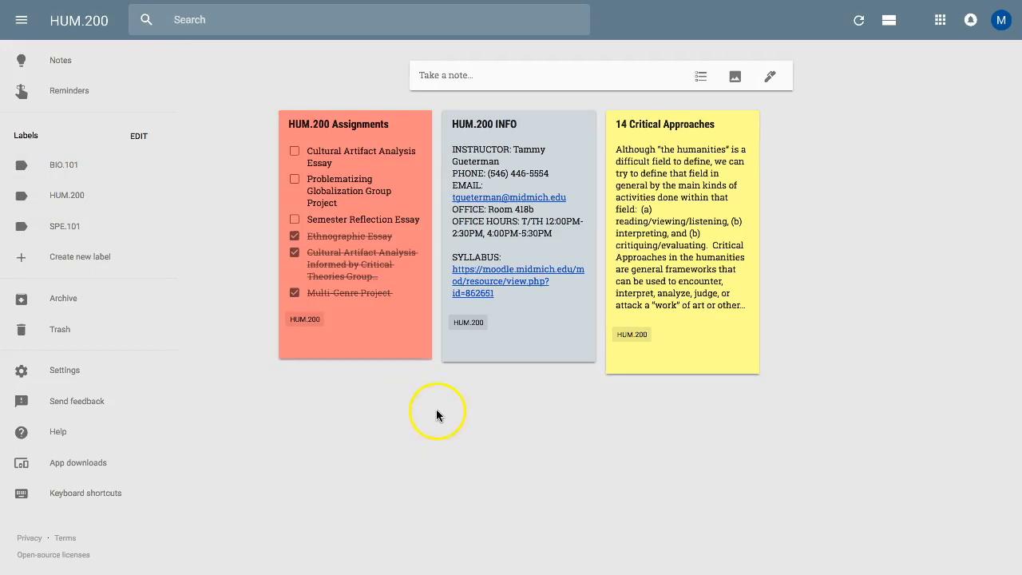
pyautogui.click(702, 80)
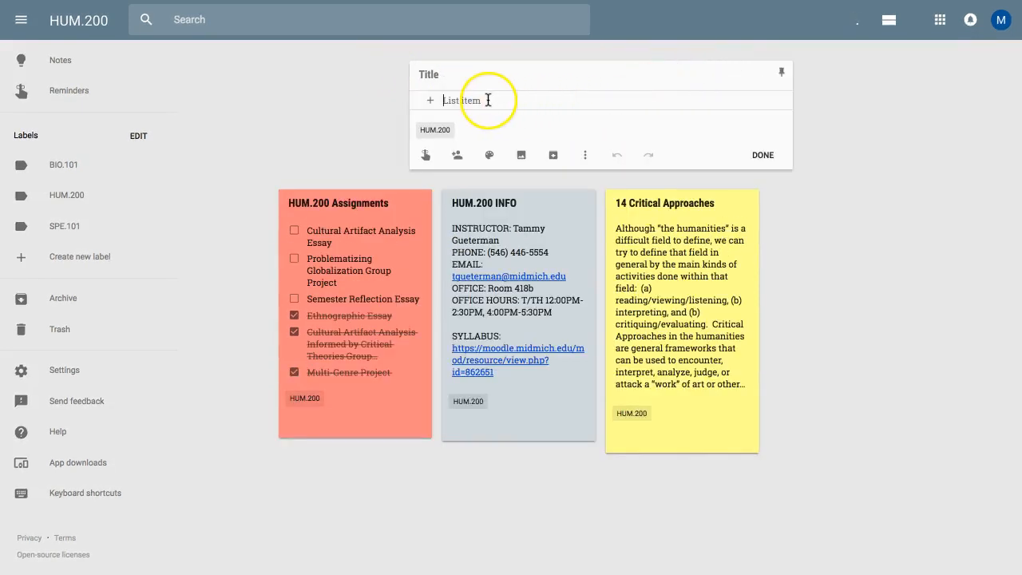
pyautogui.write('step 1')
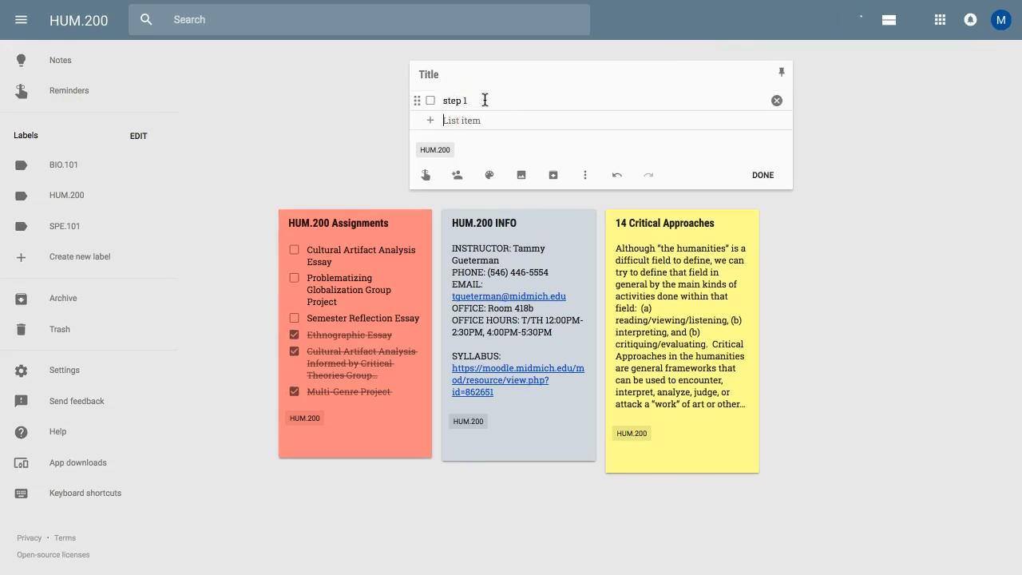
pyautogui.press('Return')
pyautogui.write('step')
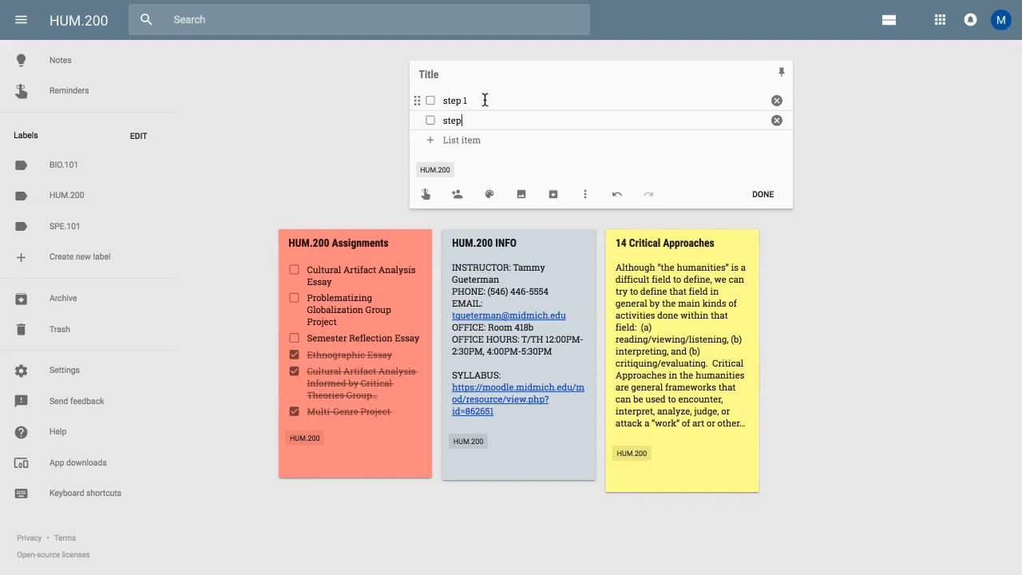
pyautogui.write(' 2')
pyautogui.press('Return')
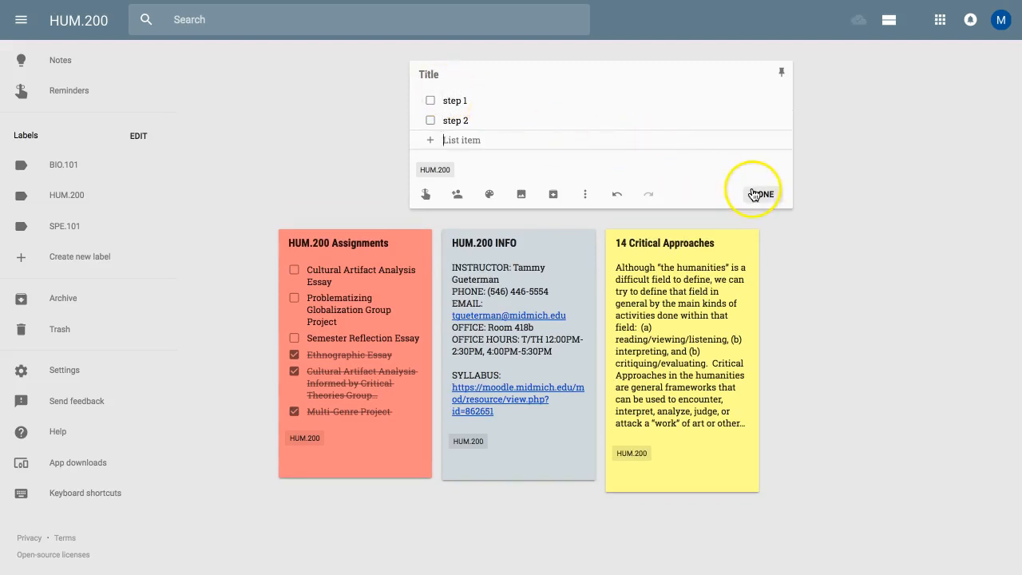
pyautogui.write('step 3')
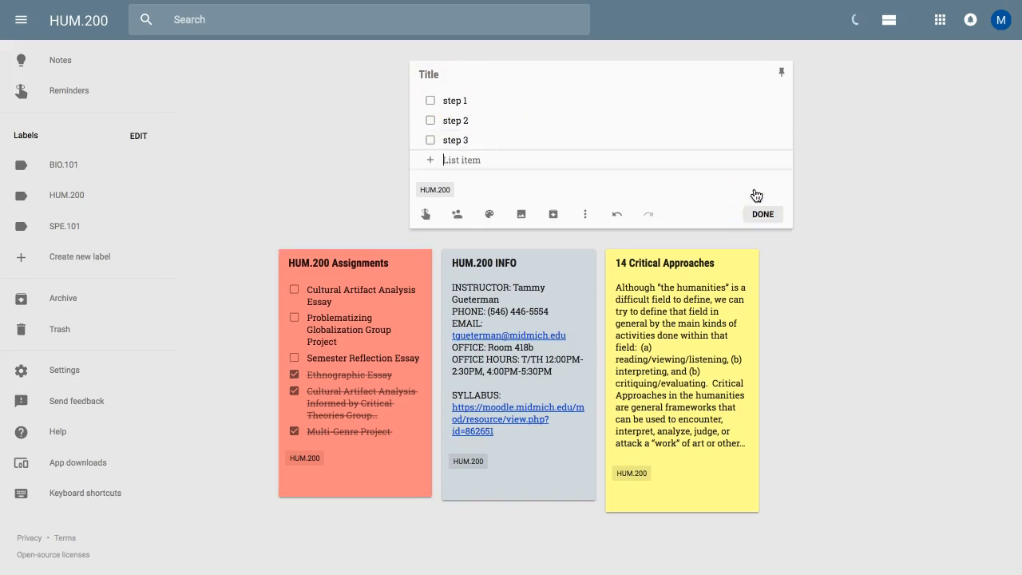
pyautogui.click(809, 206)
pyautogui.click(762, 216)
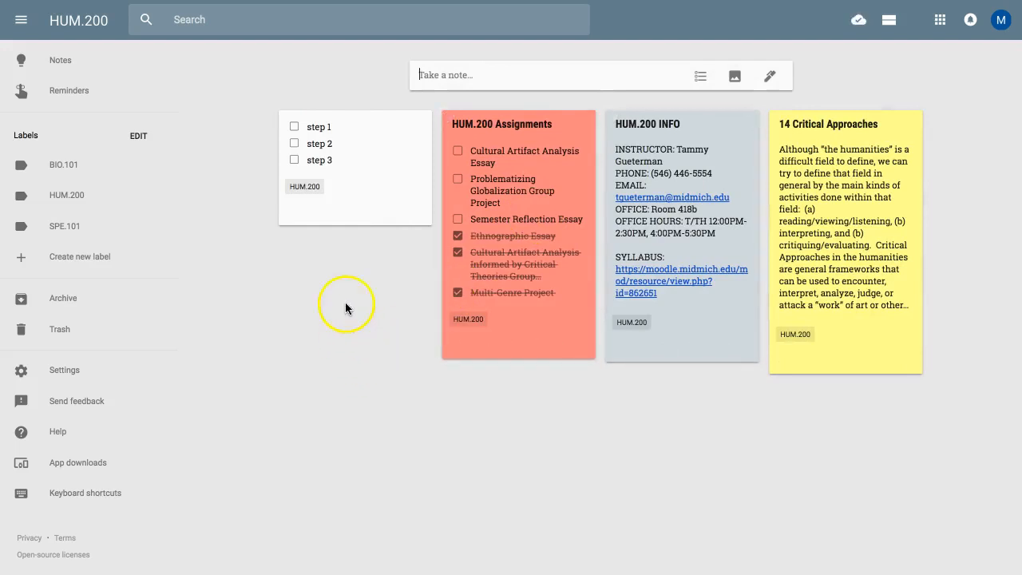
# Check off "step 1" and "step 2" in the untitled HUM.200 checklist
pyautogui.click(295, 128)
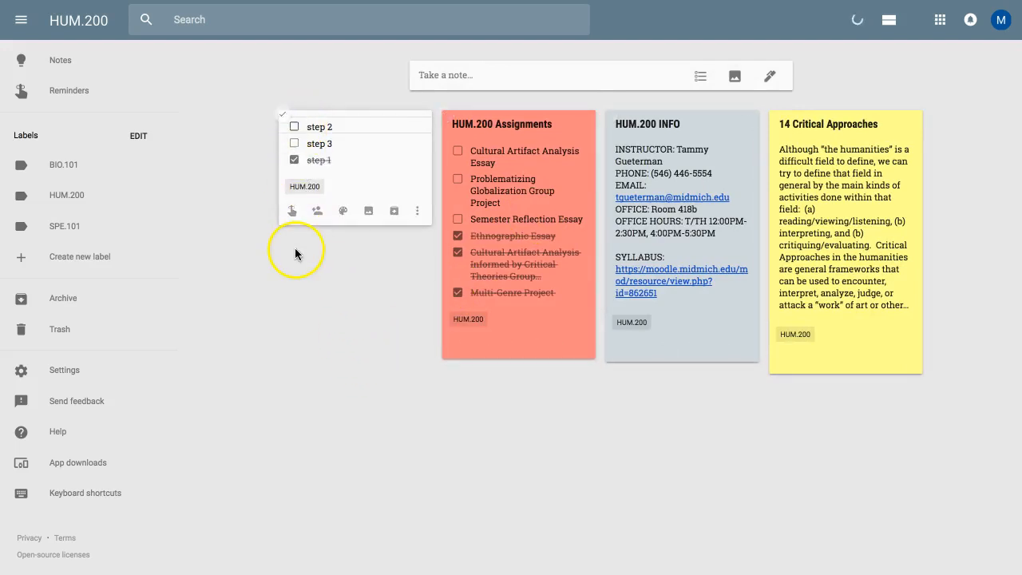
pyautogui.click(295, 127)
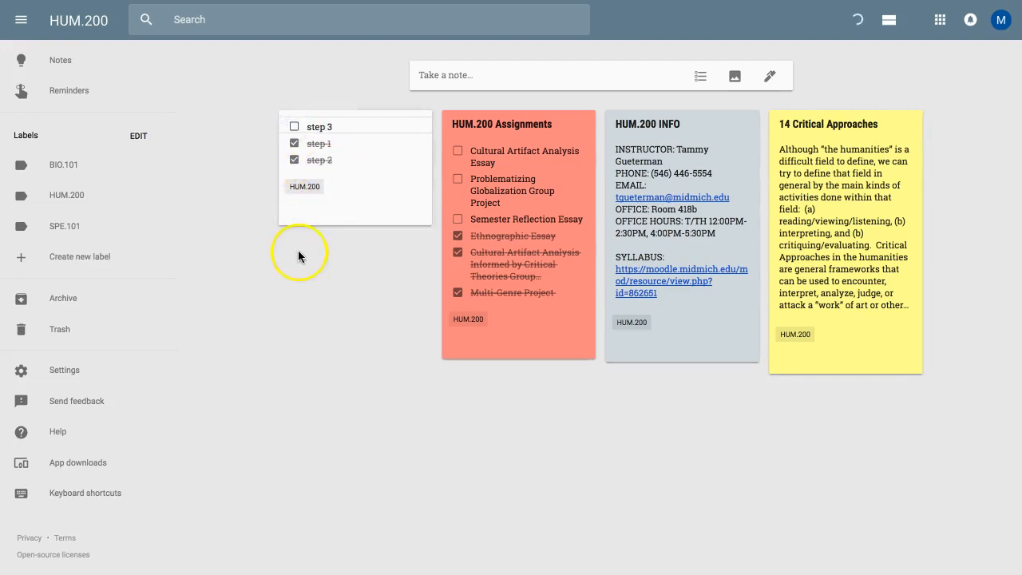